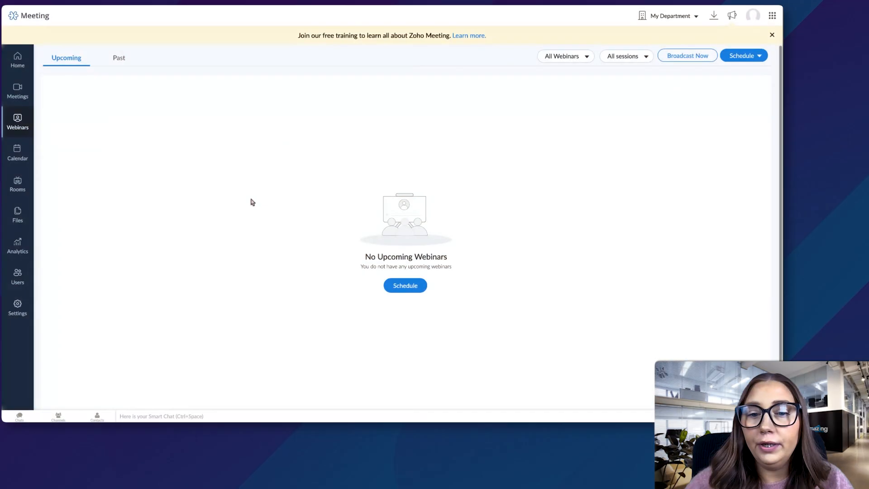
Start scheduling a live webinar and title it "Marketing Course".
{"action": "left_click", "coordinate": [742, 56]}
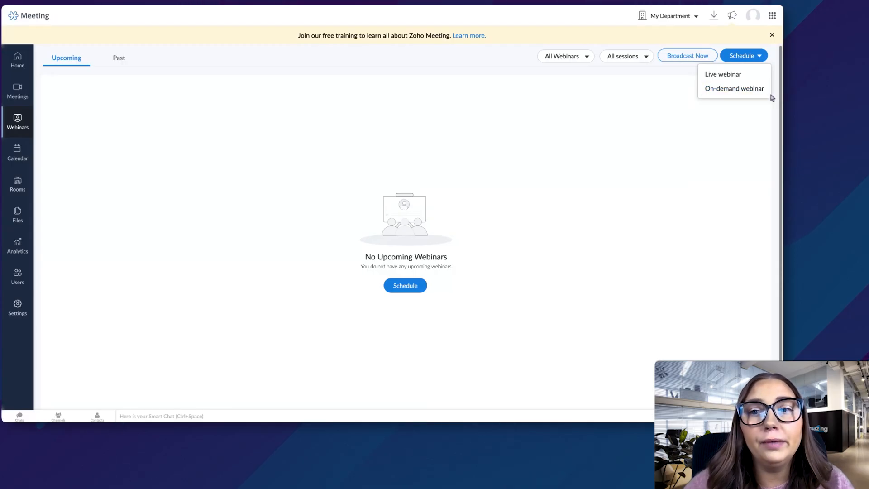
{"action": "left_click", "coordinate": [748, 80]}
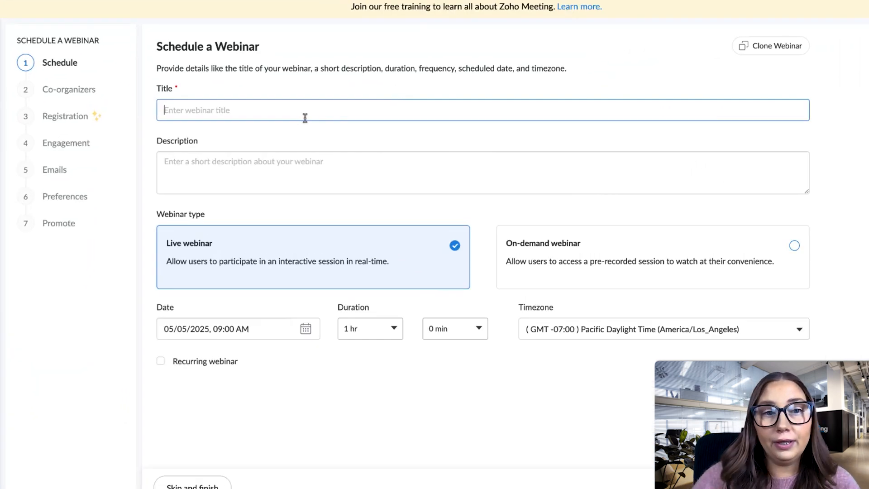
{"action": "type", "text": "Marketing Course"}
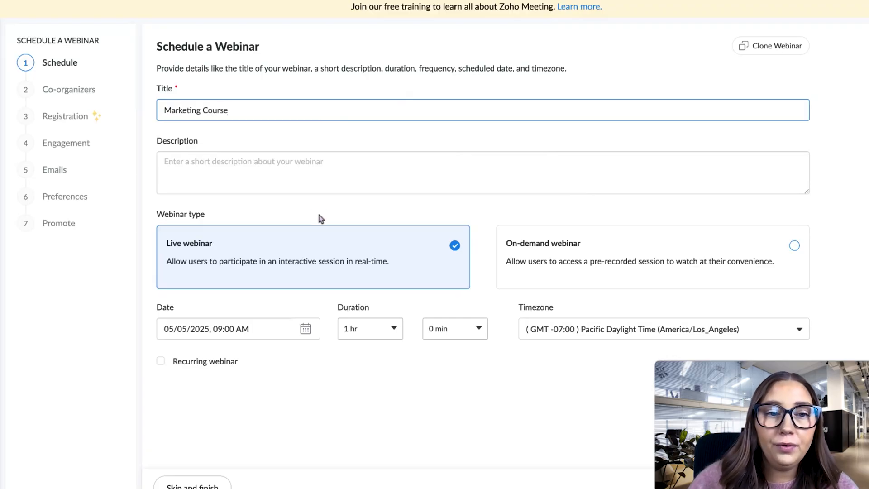
Enter the webinar description "Please register 24 hours prior to the webinar".
{"action": "left_click", "coordinate": [320, 174]}
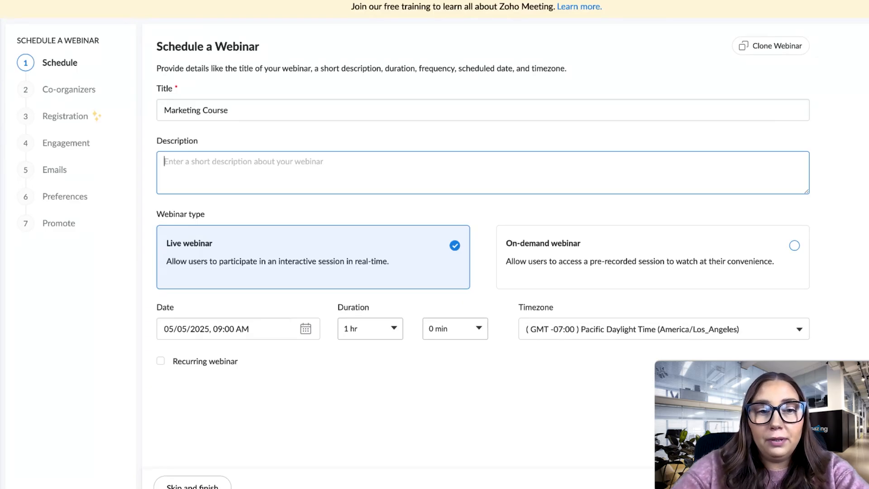
{"action": "type", "text": "Please re"}
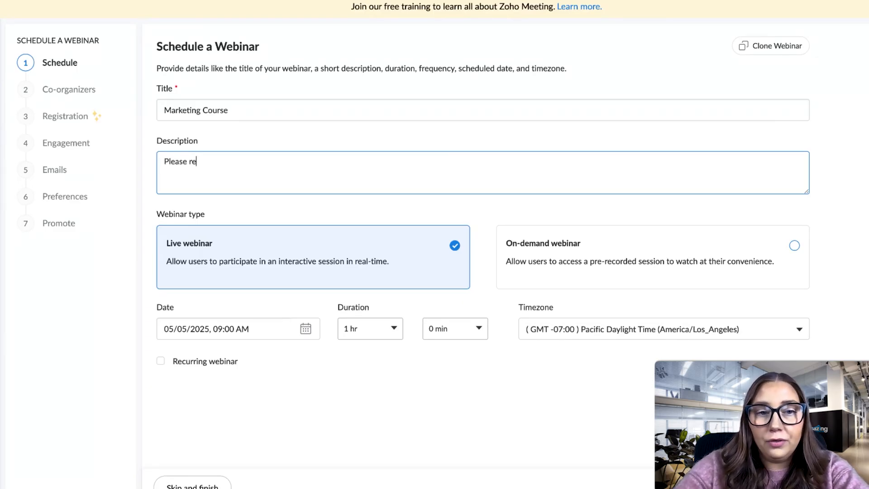
{"action": "type", "text": "gister"}
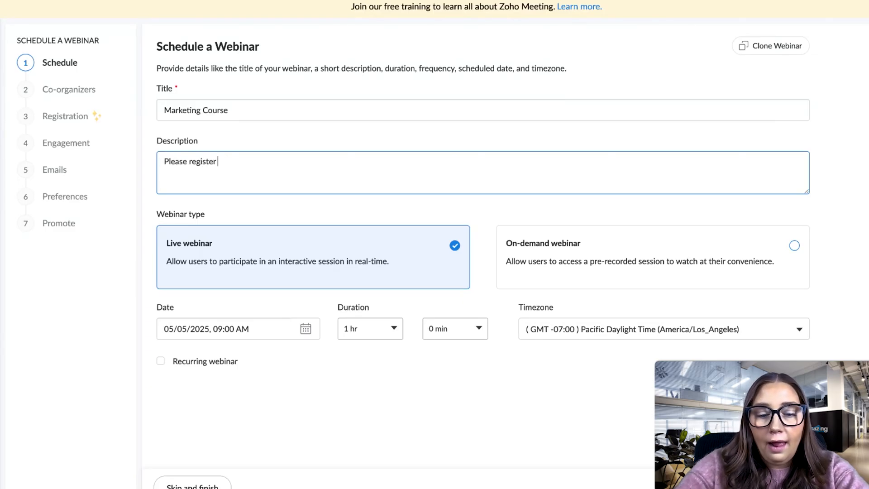
{"action": "type", "text": " 24 hours"}
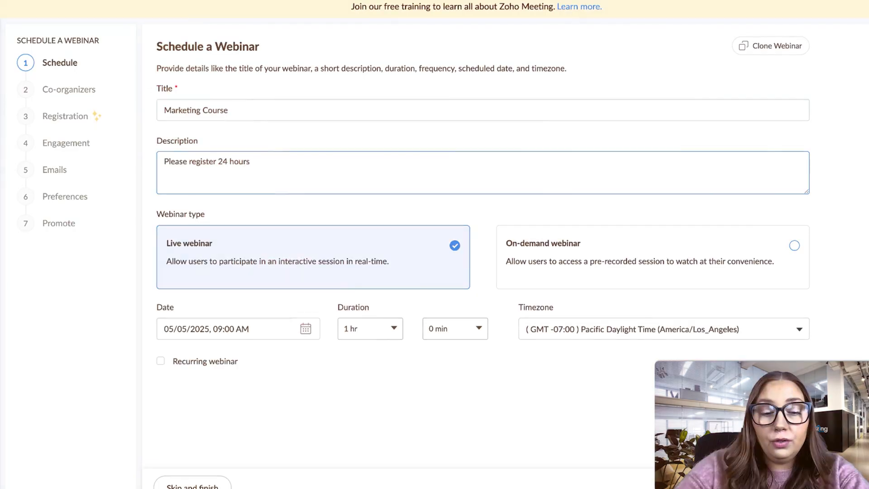
{"action": "type", "text": " prior to the webinar"}
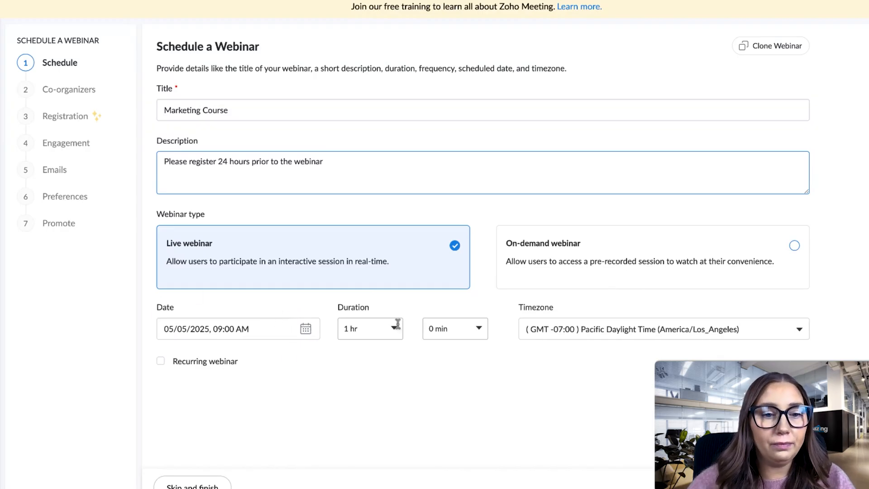
Set the webinar date and time to 05/13/2025, 11:00 AM.
{"action": "left_click", "coordinate": [301, 331]}
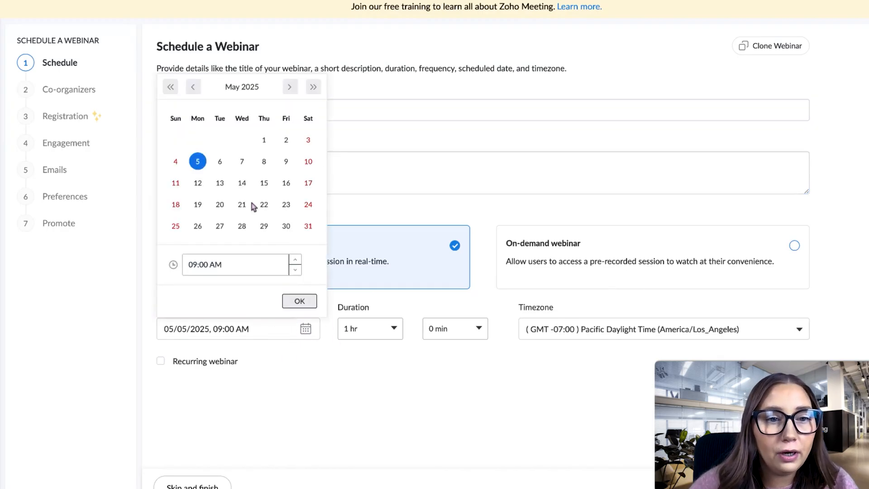
{"action": "left_click", "coordinate": [227, 186]}
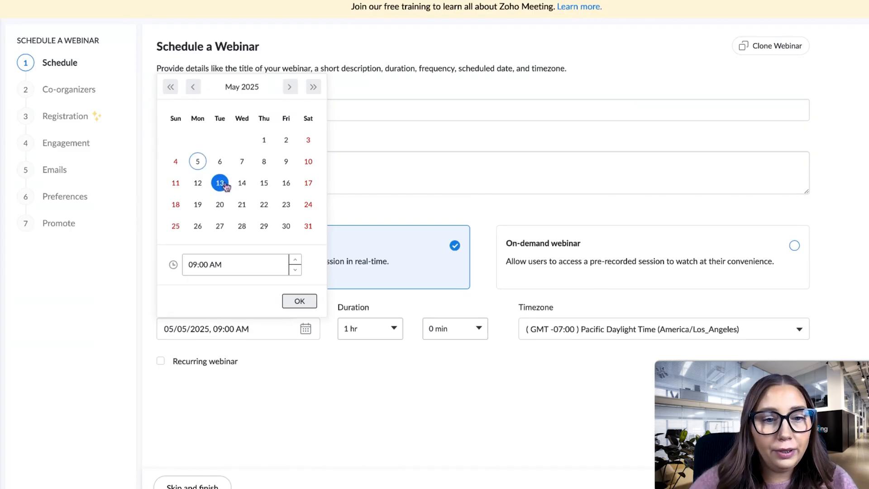
{"action": "left_click", "coordinate": [296, 272]}
{"action": "left_click", "coordinate": [296, 262]}
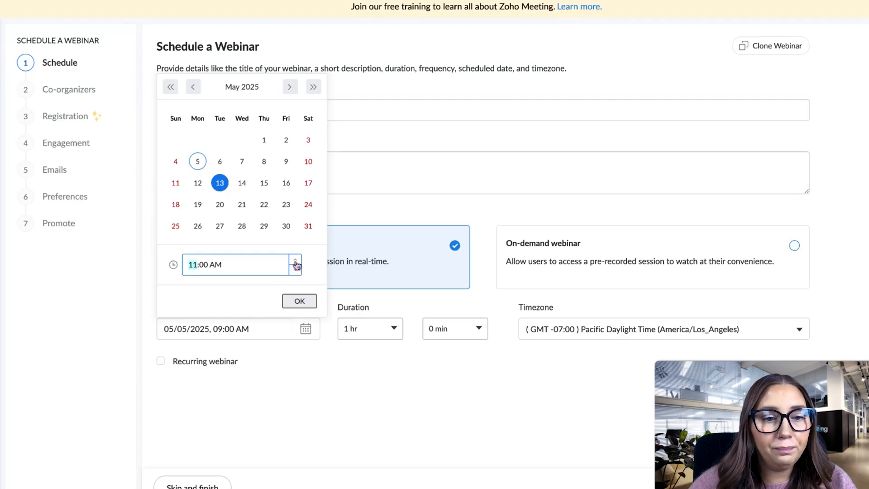
{"action": "left_click", "coordinate": [299, 301]}
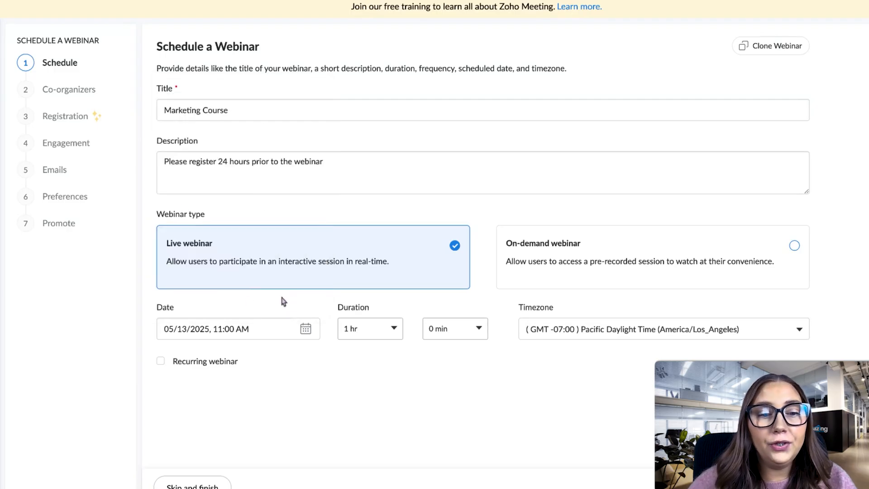
Make the webinar recurring with a weekly frequency and 50 events.
{"action": "left_click", "coordinate": [161, 361]}
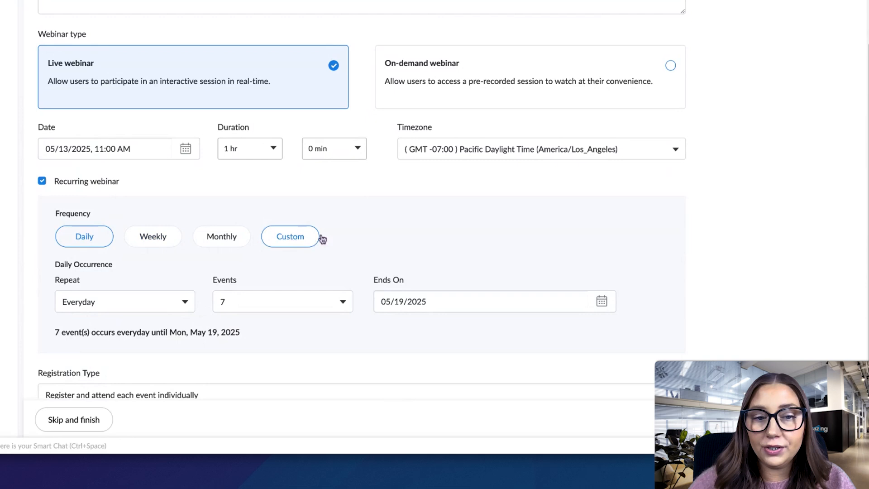
{"action": "left_click", "coordinate": [178, 241]}
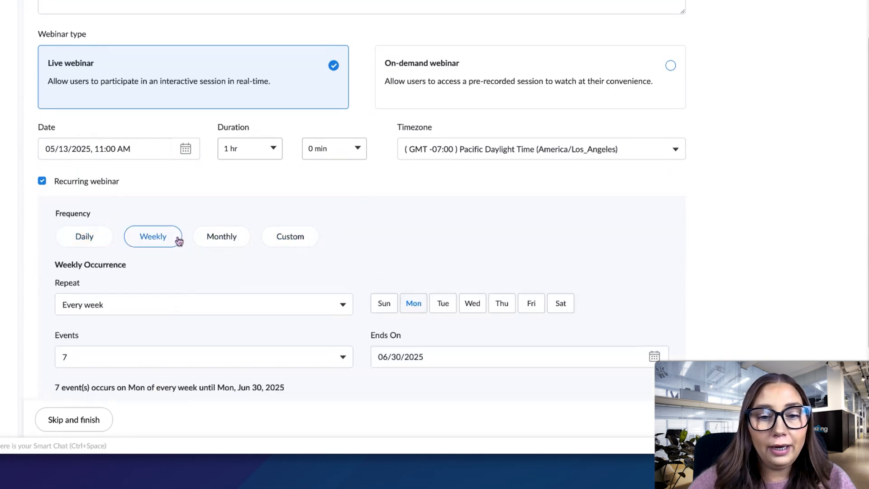
{"action": "scroll", "coordinate": [305, 275], "scroll_direction": "down", "scroll_amount": 2}
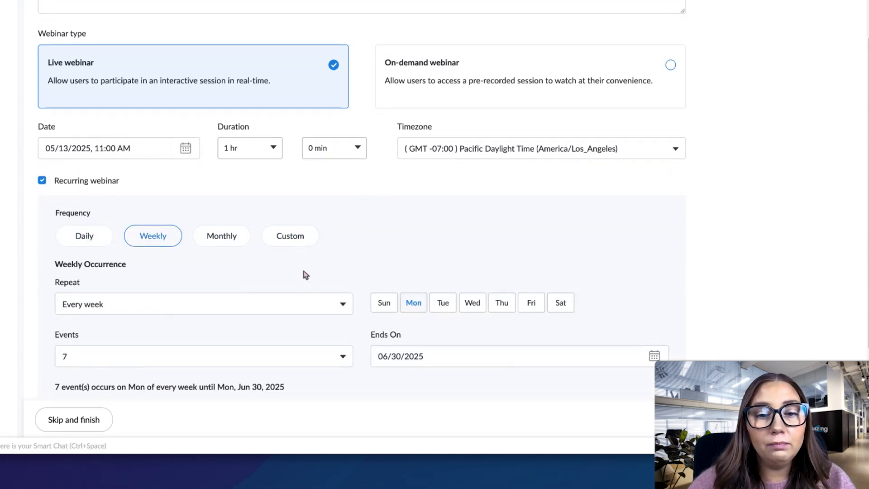
{"action": "left_click", "coordinate": [322, 288]}
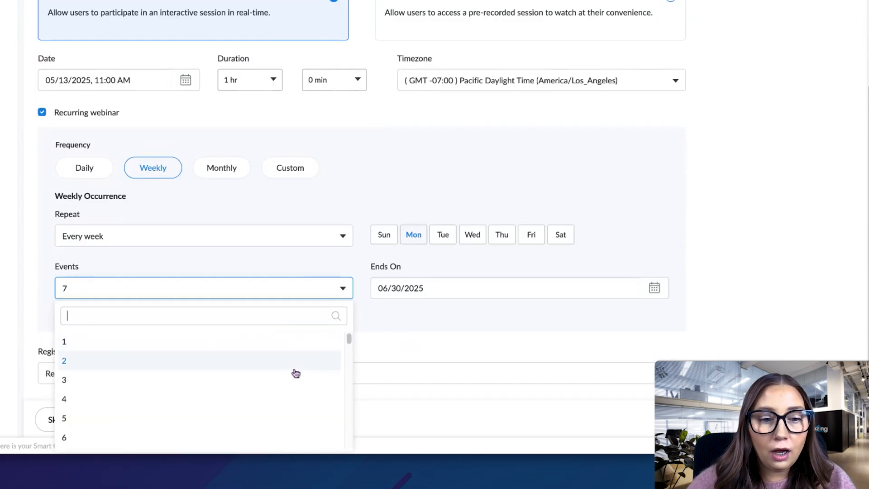
{"action": "scroll", "coordinate": [292, 373], "scroll_direction": "down", "scroll_amount": 15}
{"action": "left_click", "coordinate": [201, 442]}
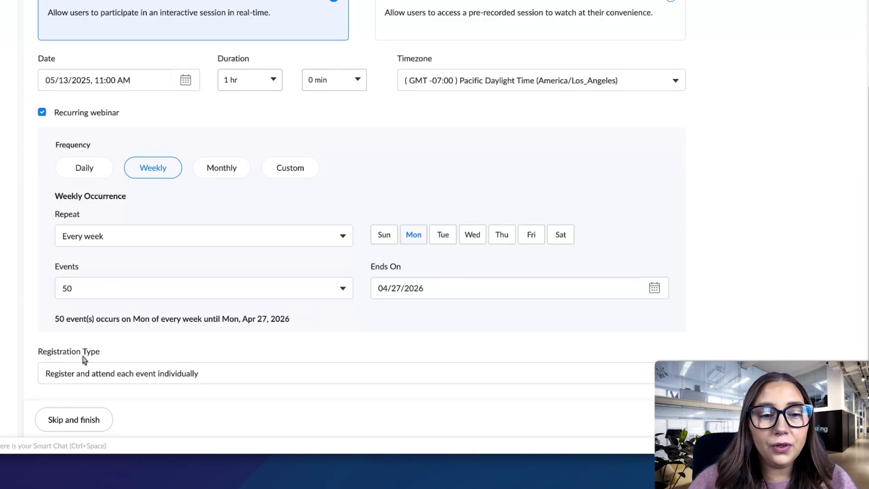
Check the registration type options, keep "Register and attend each event individually", and continue to the Co-organizers stage.
{"action": "left_click", "coordinate": [46, 380]}
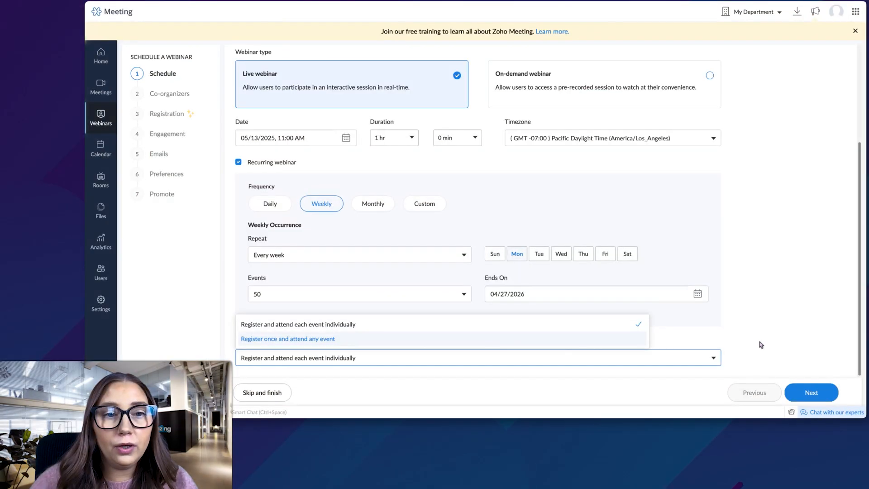
{"action": "left_click", "coordinate": [761, 345]}
{"action": "left_click", "coordinate": [804, 393]}
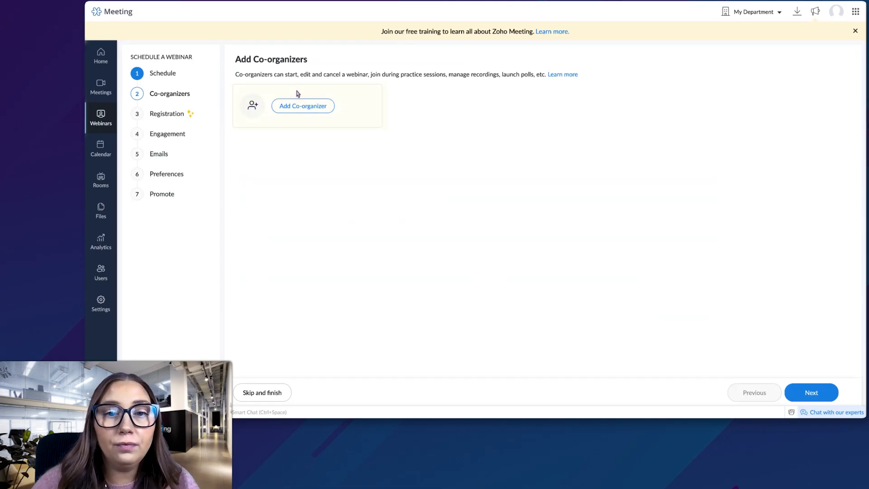
View the co-organizer entry form without adding anyone, and continue to the Registration stage.
{"action": "left_click", "coordinate": [303, 106]}
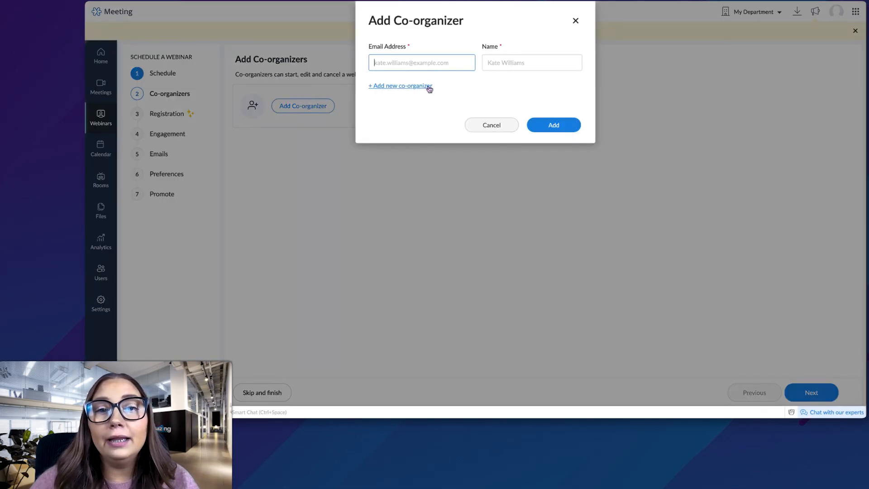
{"action": "left_click", "coordinate": [491, 124]}
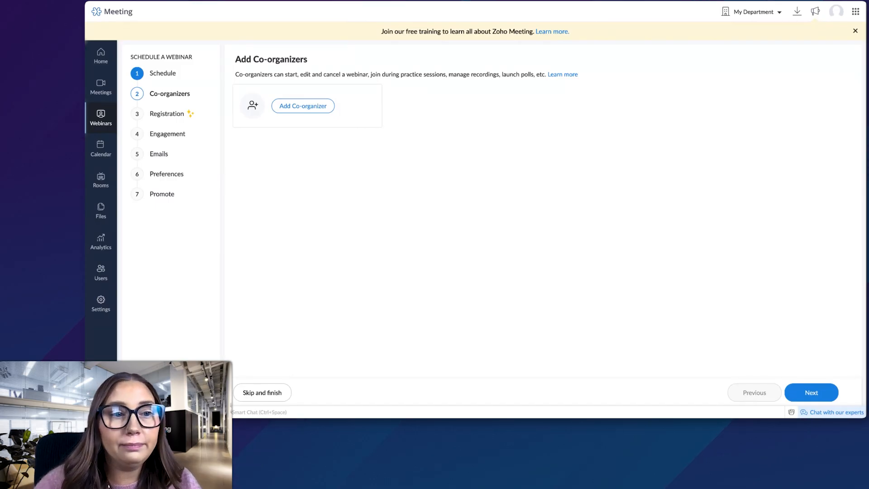
{"action": "left_click", "coordinate": [805, 392]}
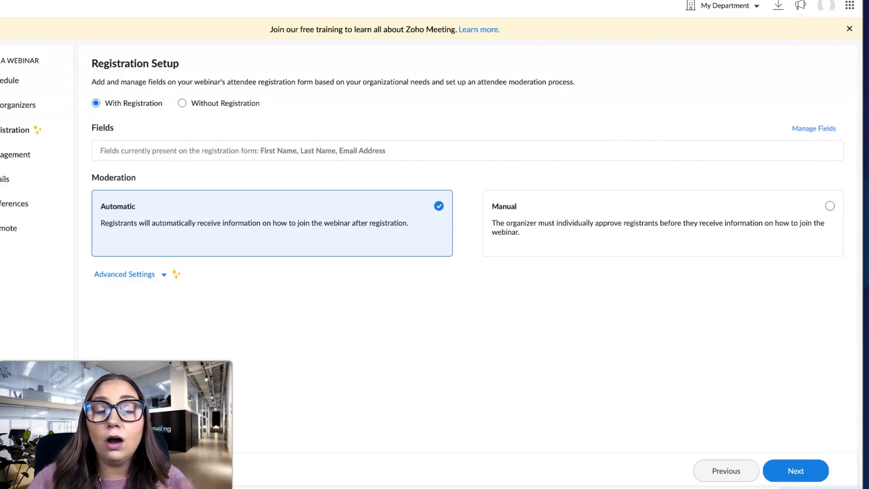
Set registrant moderation to Manual and expand the advanced registration settings for review.
{"action": "left_click", "coordinate": [619, 249]}
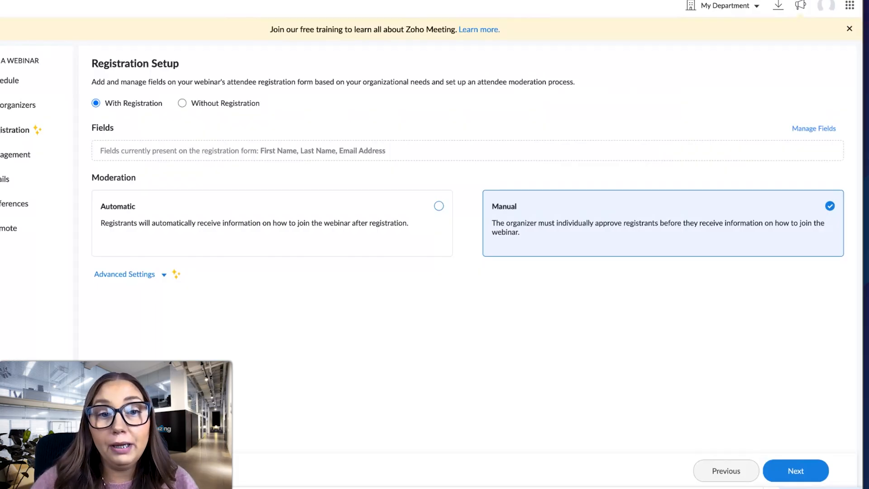
{"action": "left_click", "coordinate": [172, 277]}
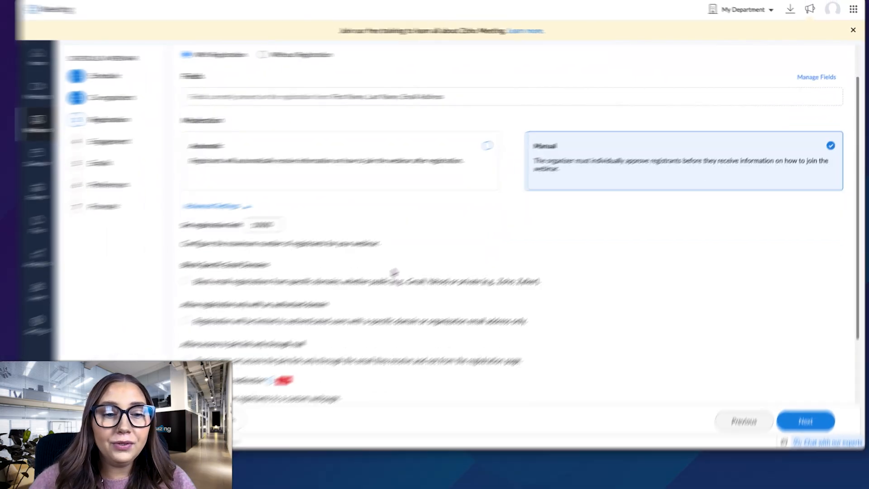
{"action": "scroll", "coordinate": [331, 353], "scroll_direction": "down", "scroll_amount": 2}
{"action": "scroll", "coordinate": [429, 254], "scroll_direction": "down", "scroll_amount": 1}
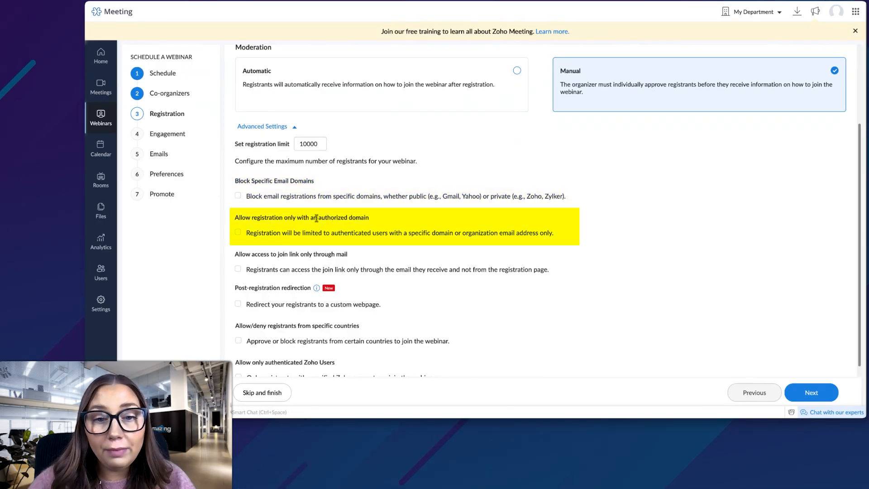
Check the authorized-domain restriction without entering a domain, and continue to the Engagement stage.
{"action": "left_click", "coordinate": [246, 235]}
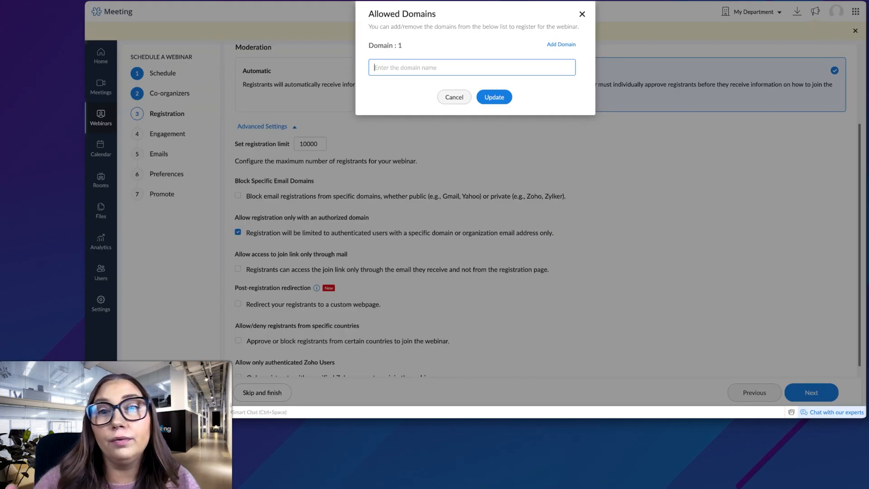
{"action": "left_click", "coordinate": [582, 14]}
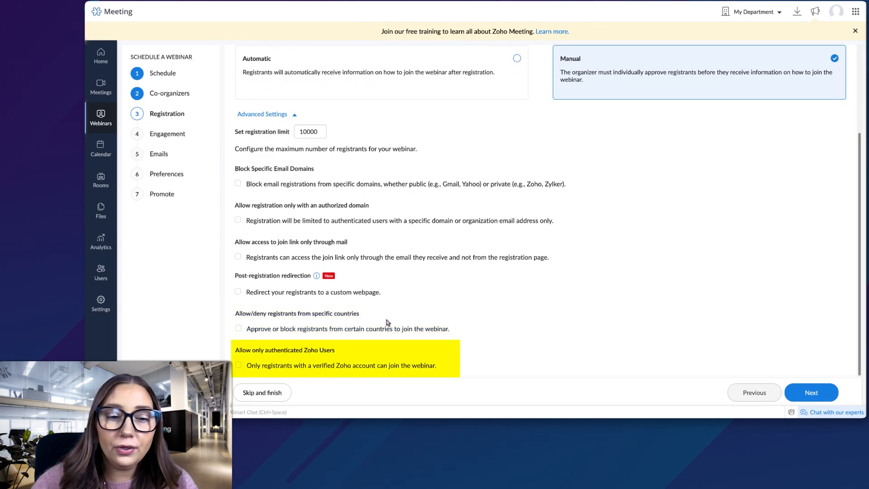
{"action": "scroll", "coordinate": [380, 311], "scroll_direction": "up", "scroll_amount": 3}
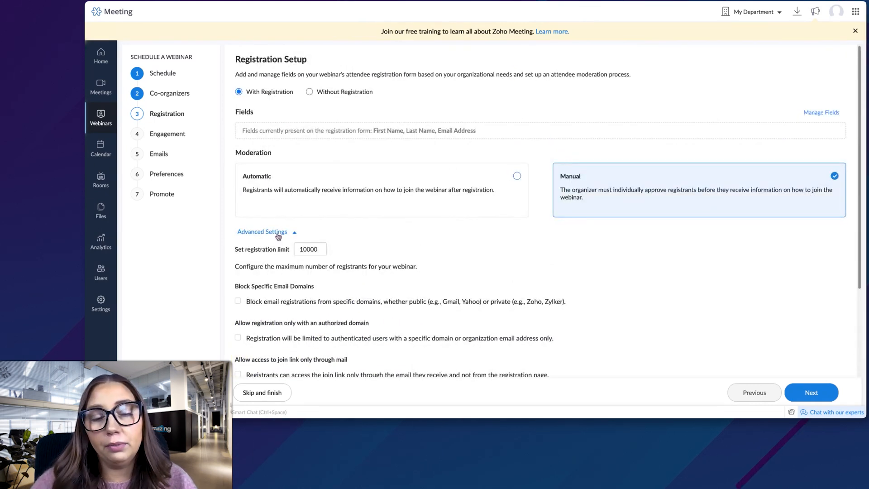
{"action": "left_click", "coordinate": [278, 236]}
{"action": "left_click", "coordinate": [812, 393]}
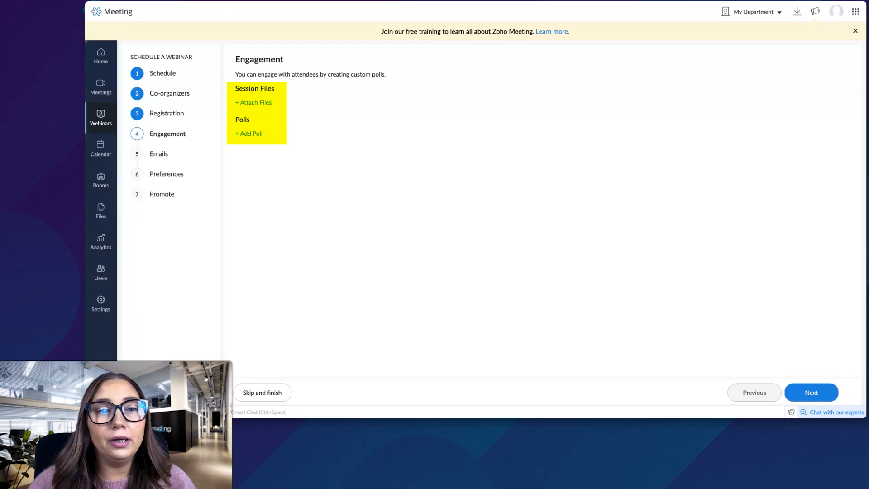
Examine the session file sources, including My Computer, My Files and WorkDrive, without attaching anything.
{"action": "left_click", "coordinate": [259, 104]}
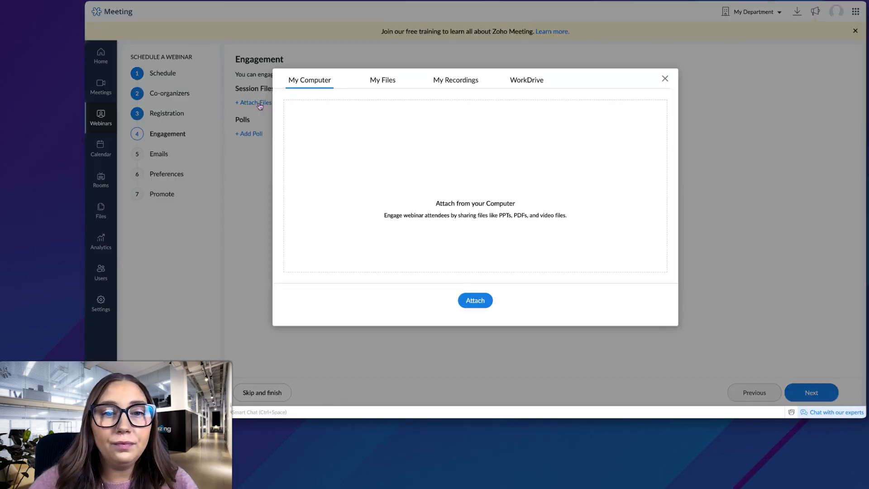
{"action": "left_click", "coordinate": [396, 86]}
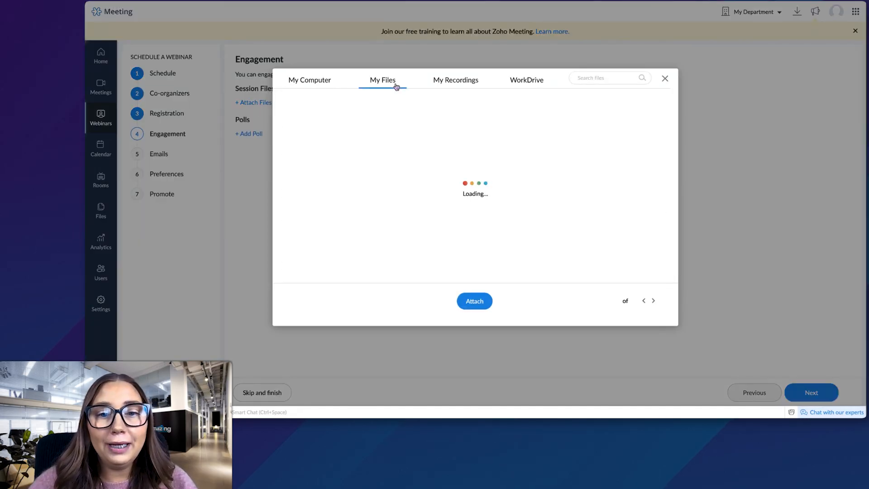
{"action": "left_click", "coordinate": [526, 81]}
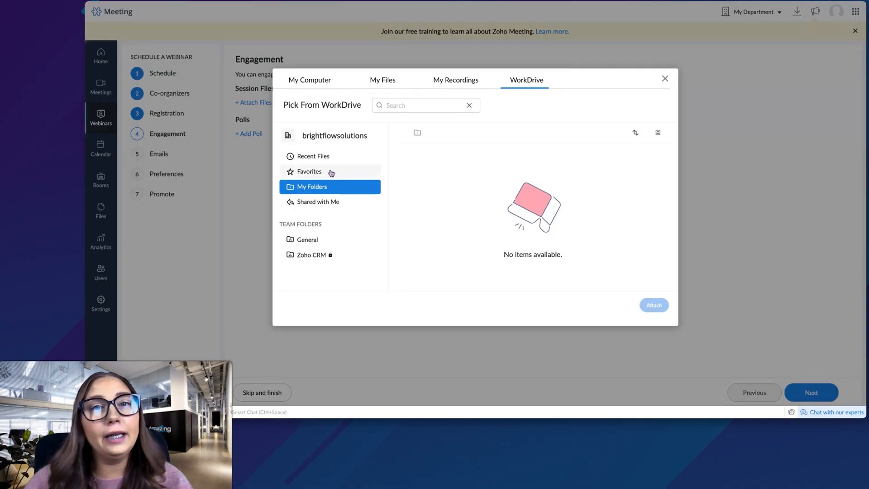
{"action": "left_click", "coordinate": [666, 79]}
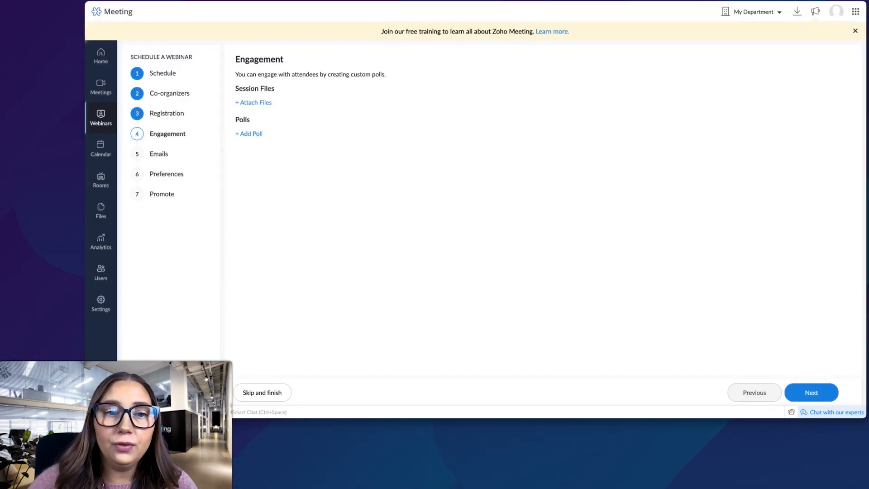
Add a single-choice poll asking "What is your favorite color?" with the answers Blue, Red and Yellow.
{"action": "left_click", "coordinate": [248, 134]}
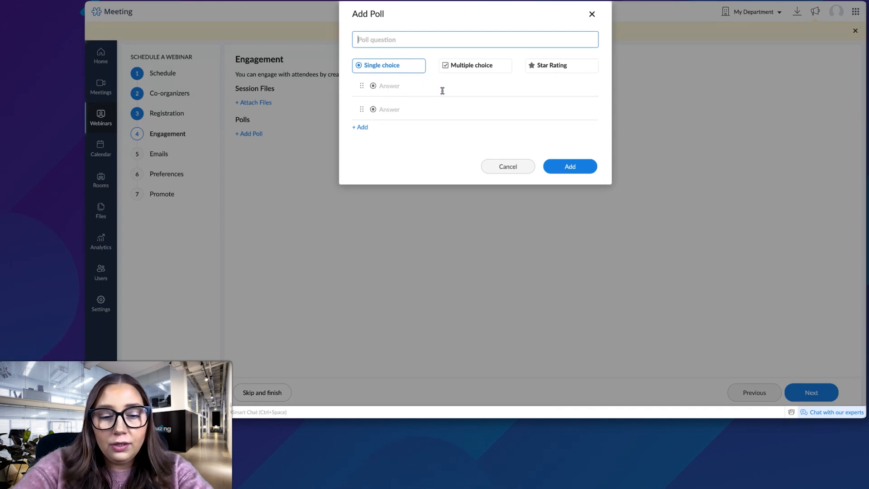
{"action": "type", "text": "What is your favorite "}
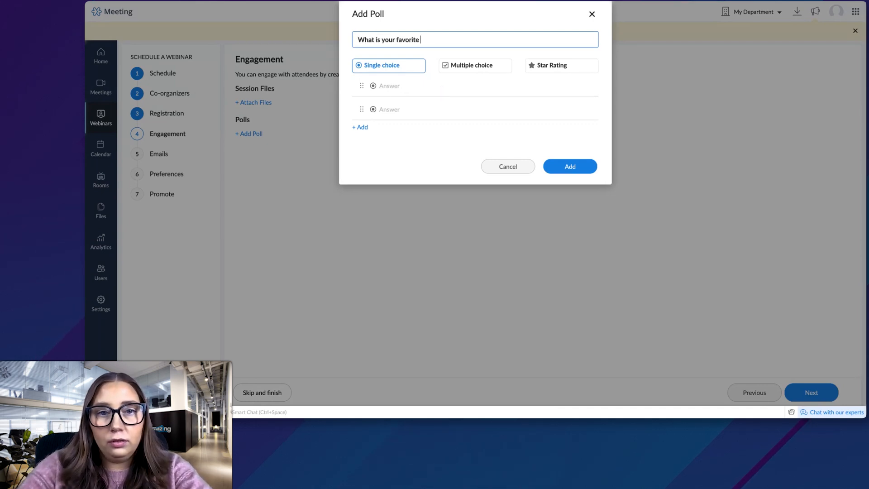
{"action": "type", "text": "color?"}
{"action": "left_click", "coordinate": [411, 90]}
{"action": "type", "text": "c"}
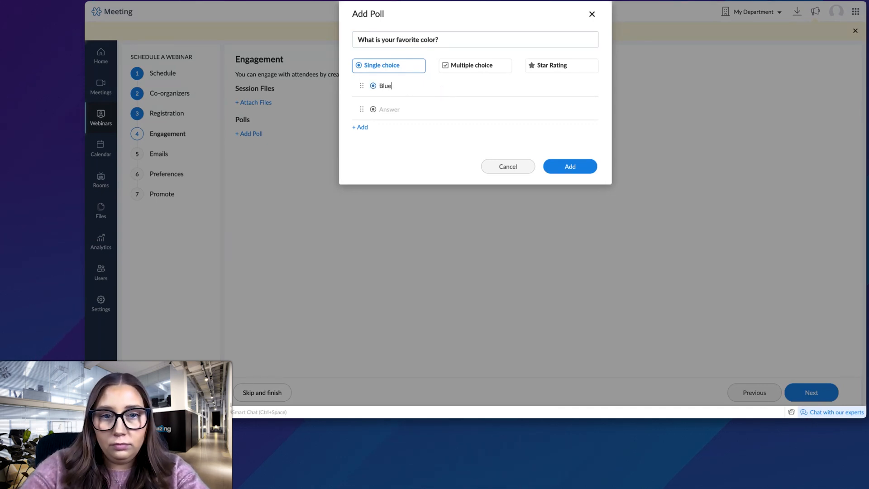
{"action": "left_click", "coordinate": [360, 127]}
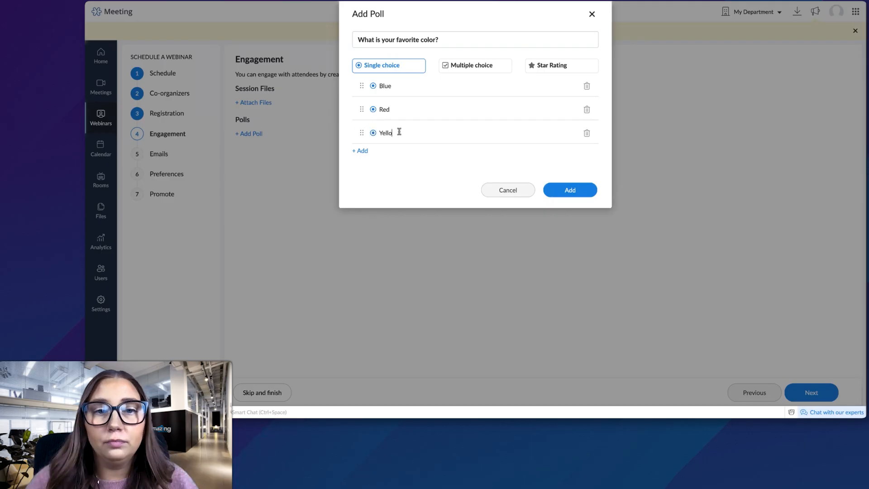
{"action": "left_click", "coordinate": [565, 187]}
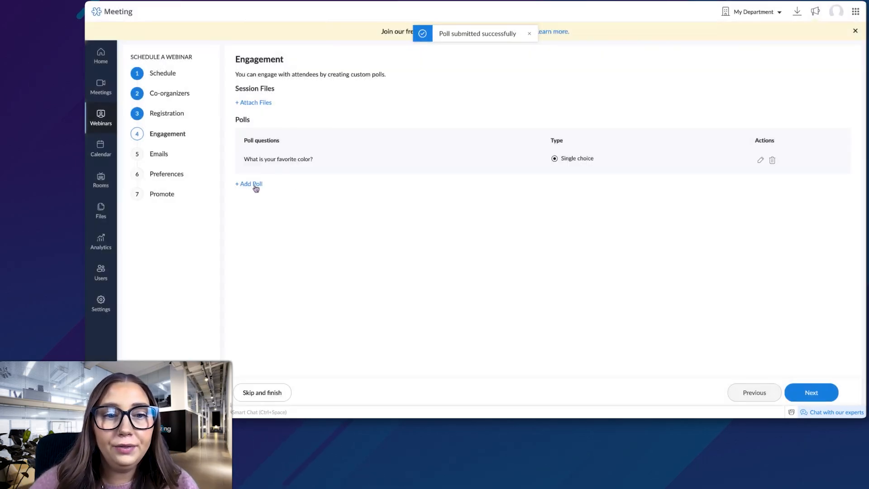
Add a Star Rating poll with the question "How was this webinar>", and continue to the Emails stage.
{"action": "left_click", "coordinate": [251, 183]}
{"action": "left_click", "coordinate": [484, 67]}
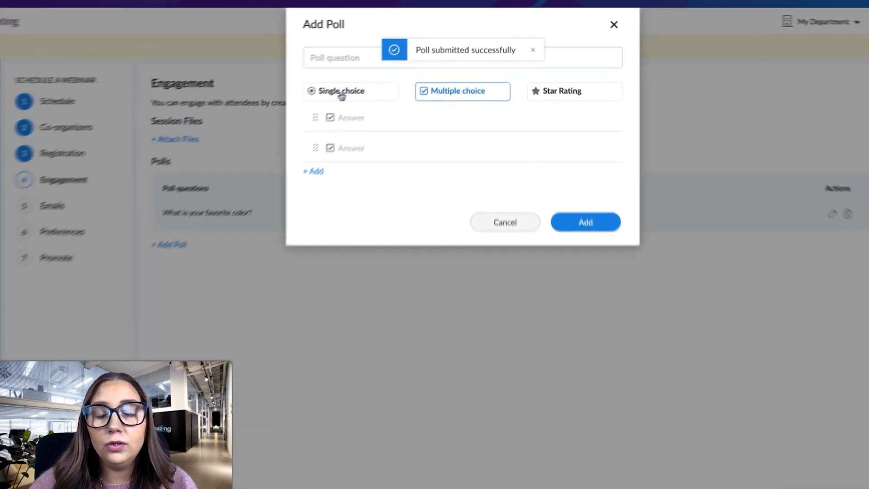
{"action": "left_click", "coordinate": [584, 93]}
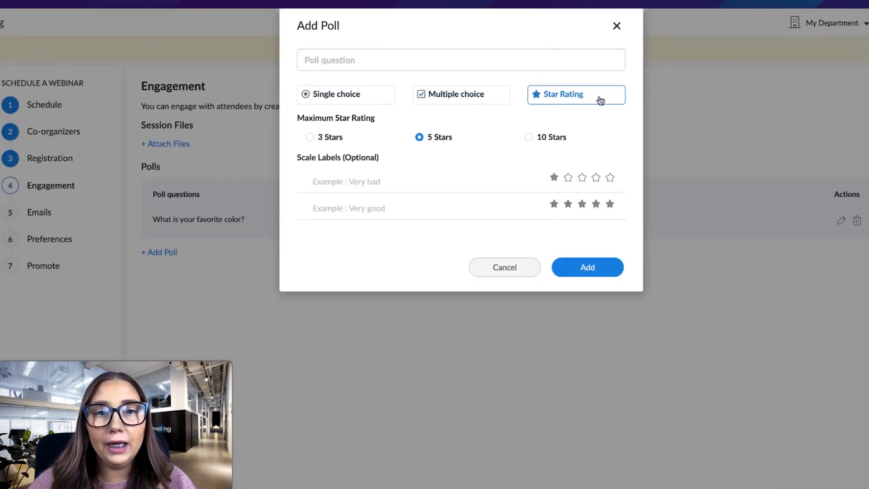
{"action": "left_click", "coordinate": [399, 61]}
{"action": "type", "text": "HOw"}
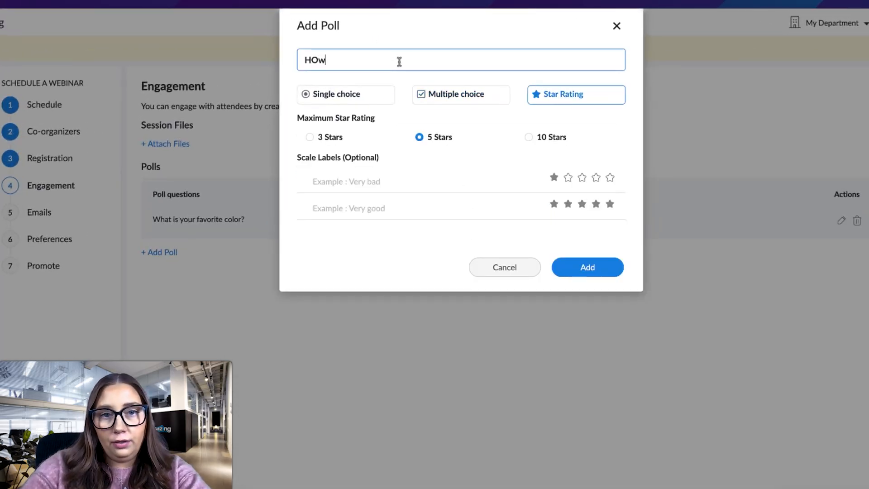
{"action": "key", "text": "BackSpace"}
{"action": "key", "text": "BackSpace"}
{"action": "type", "text": "ow was this webinar>"}
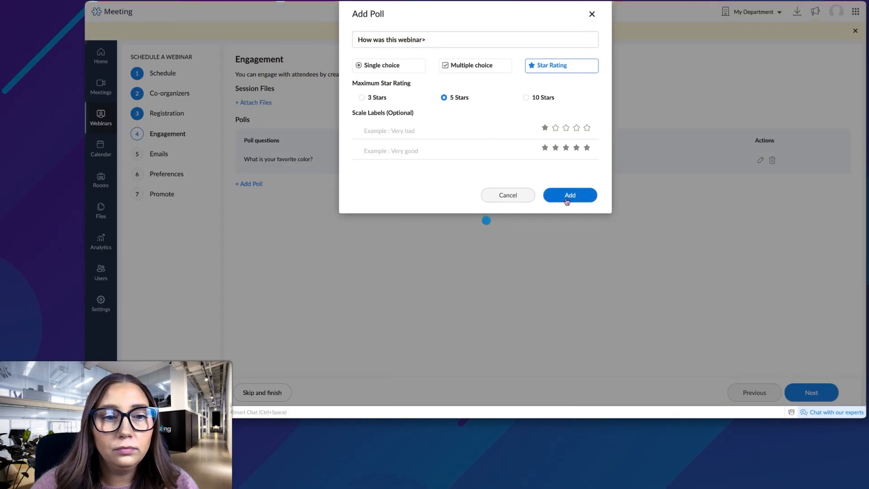
{"action": "left_click", "coordinate": [569, 196]}
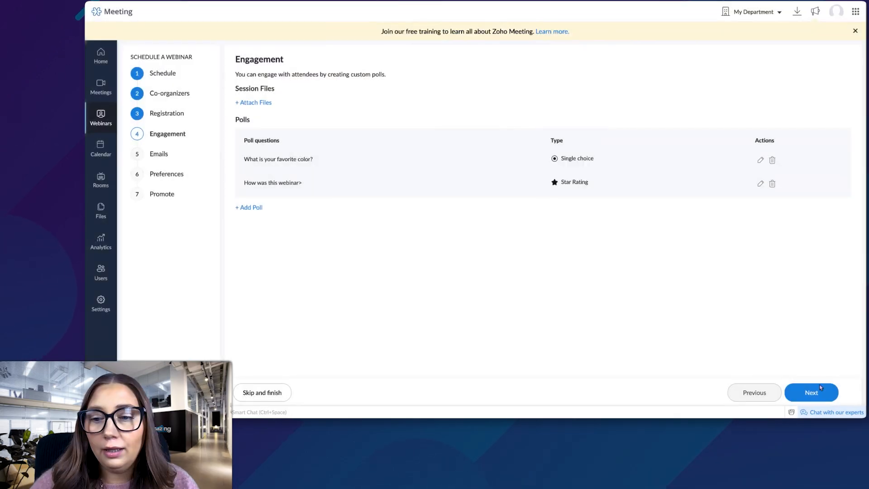
{"action": "left_click", "coordinate": [812, 393]}
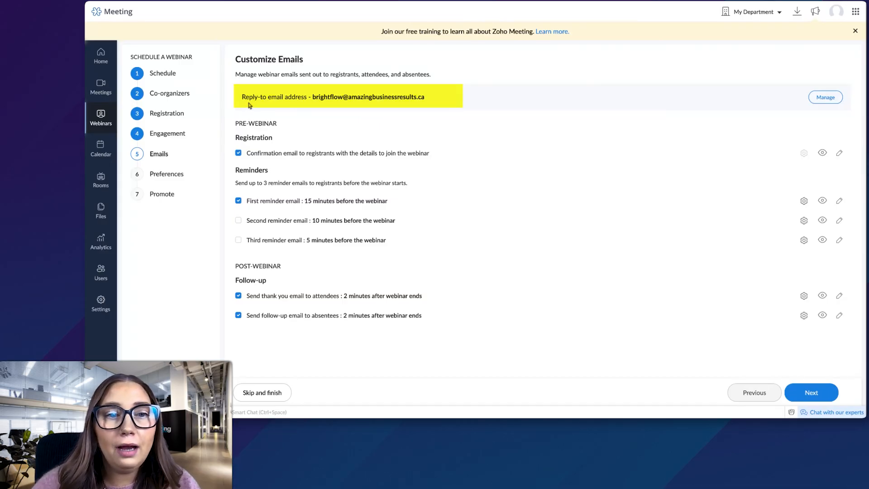
Examine the reply-to email address and the confirmation email option for registrants.
{"action": "left_click_drag", "start_coordinate": [244, 96], "coordinate": [307, 97]}
{"action": "left_click", "coordinate": [308, 101]}
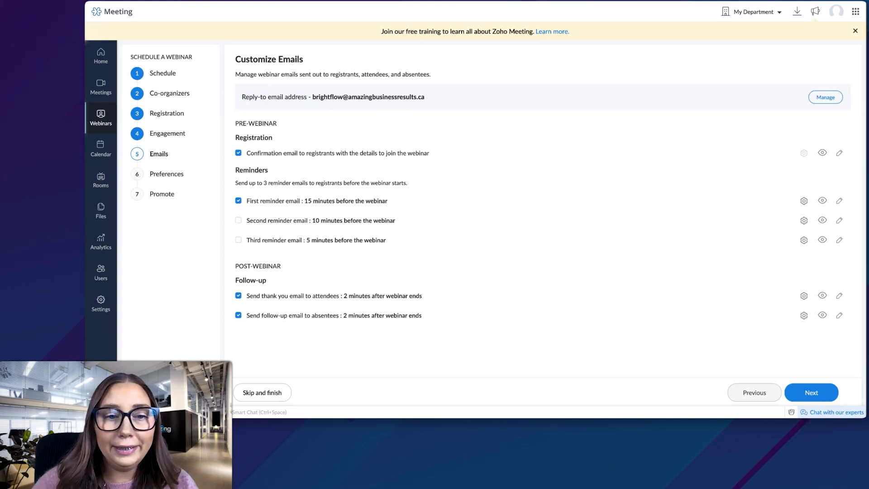
{"action": "left_click_drag", "start_coordinate": [247, 153], "coordinate": [344, 150]}
{"action": "left_click", "coordinate": [309, 150]}
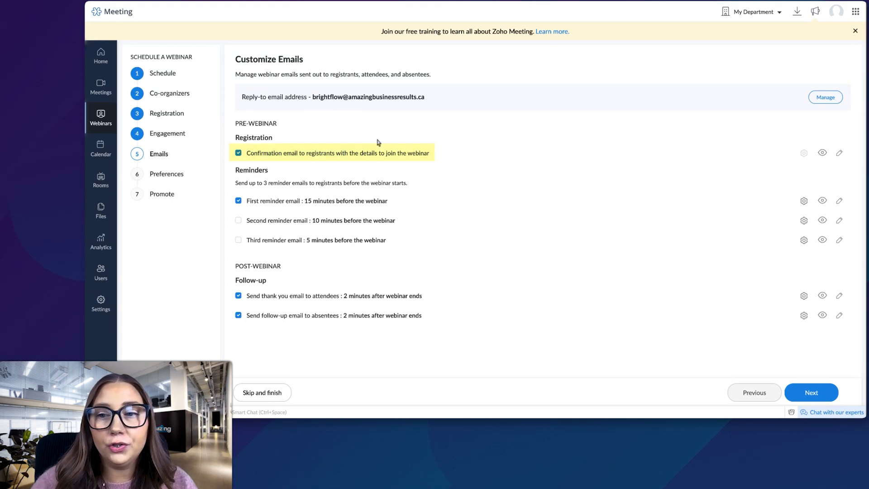
Preview the registration confirmation email, view its customization templates without editing, and continue to the Preferences stage.
{"action": "left_click", "coordinate": [821, 153]}
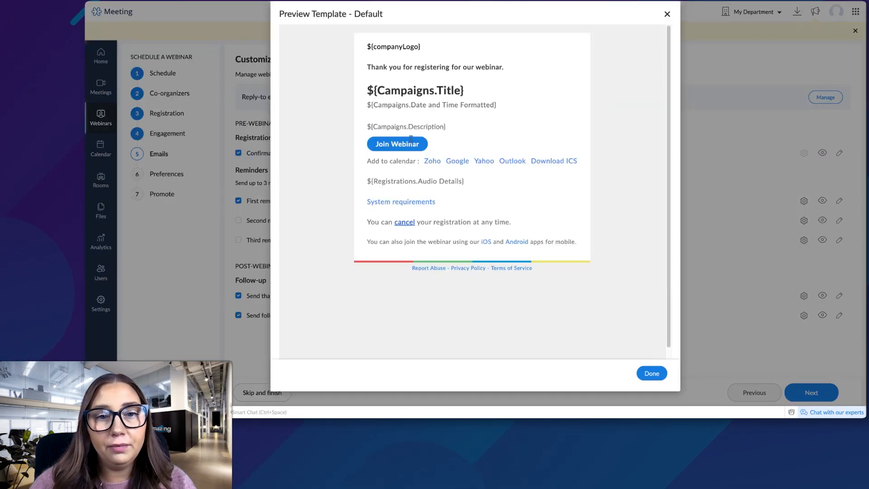
{"action": "left_click", "coordinate": [667, 14]}
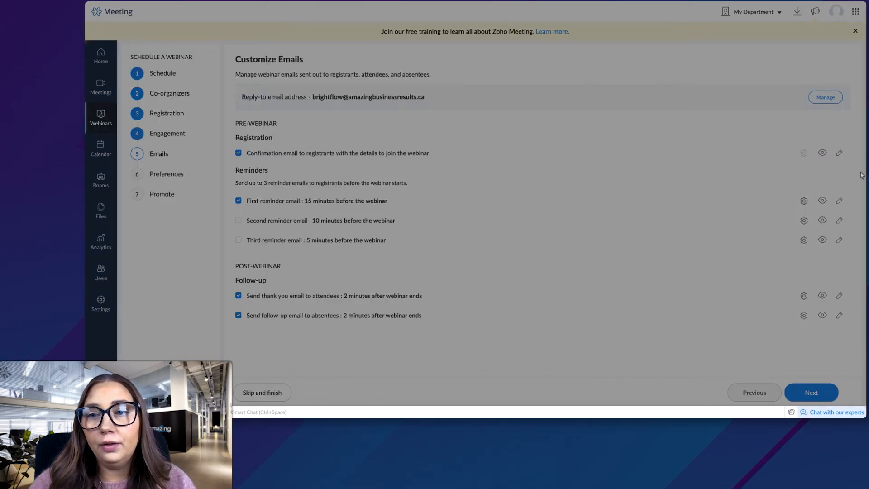
{"action": "left_click", "coordinate": [841, 154]}
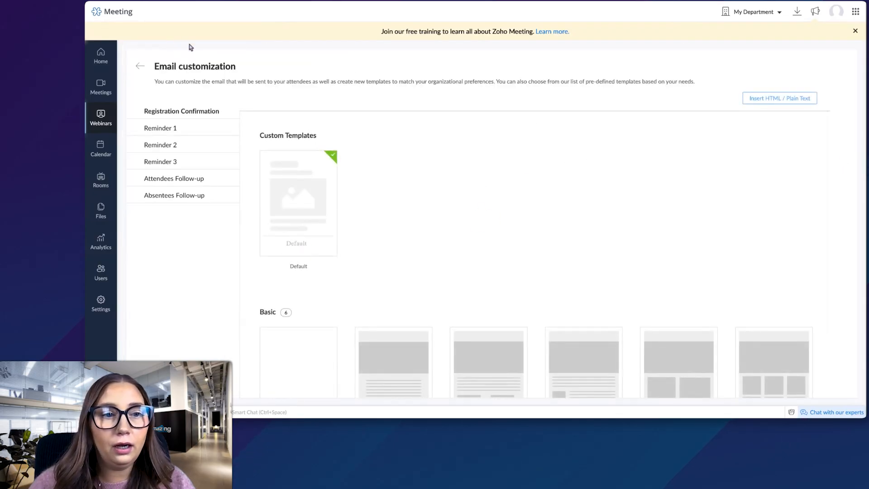
{"action": "left_click", "coordinate": [141, 66]}
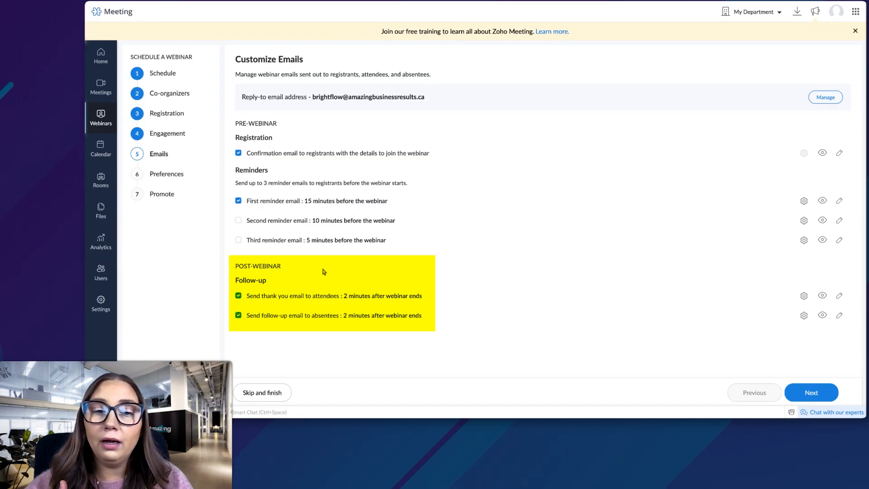
{"action": "left_click", "coordinate": [811, 392]}
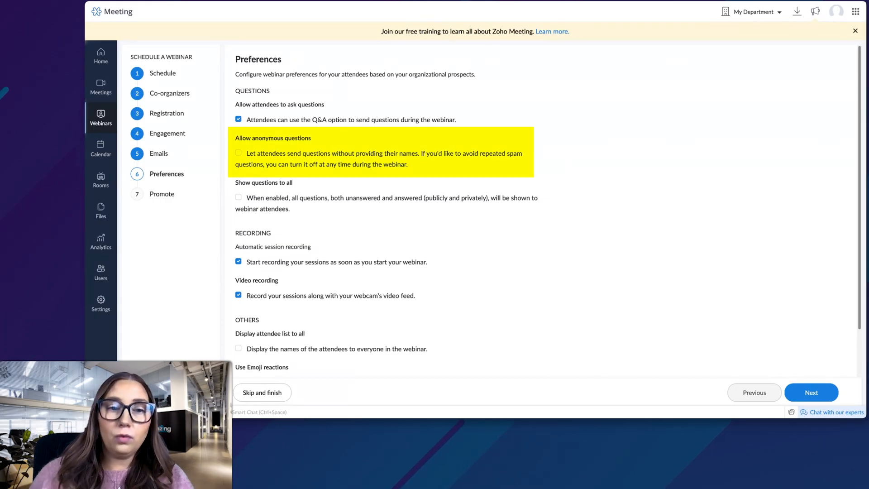
Review the question, recording, emoji and post-webinar redirection preferences without altering them, and continue to the Promote stage.
{"action": "scroll", "coordinate": [450, 232], "scroll_direction": "down", "scroll_amount": 1}
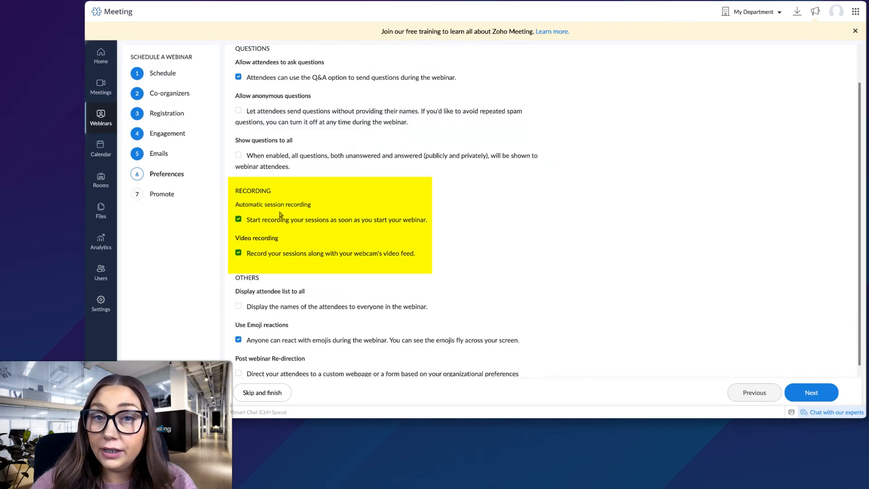
{"action": "scroll", "coordinate": [315, 251], "scroll_direction": "down", "scroll_amount": 1}
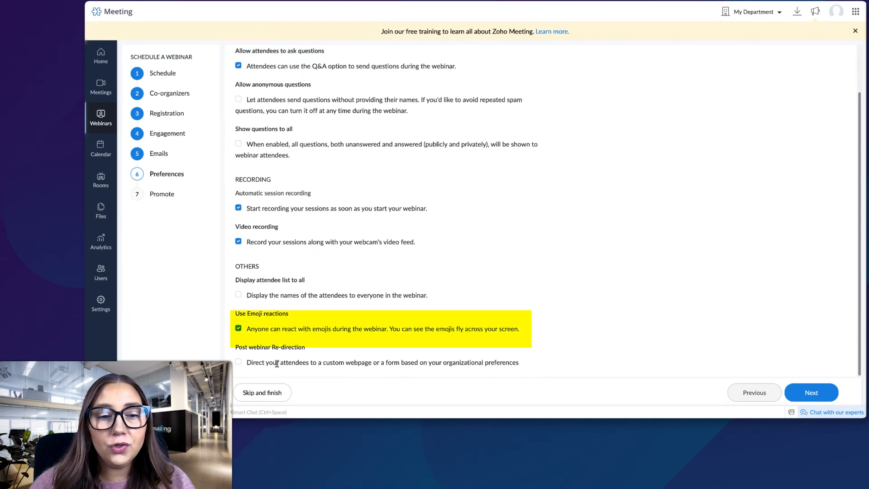
{"action": "left_click", "coordinate": [239, 362]}
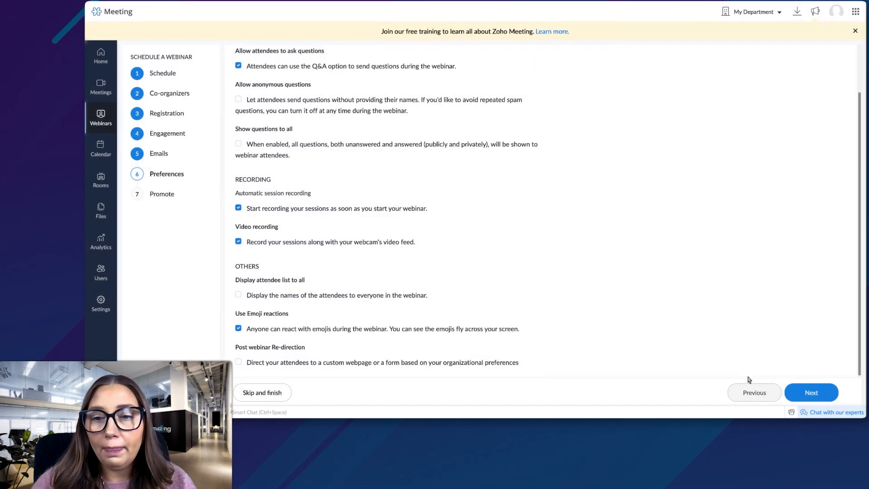
{"action": "left_click", "coordinate": [804, 390]}
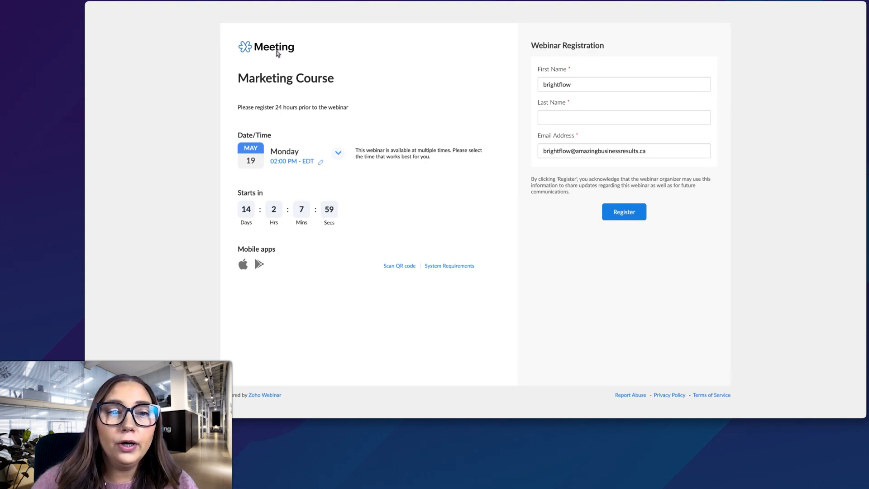
Examine the public registration page's webinar title, description and list of available session dates without choosing another date.
{"action": "left_click_drag", "start_coordinate": [236, 84], "coordinate": [336, 83]}
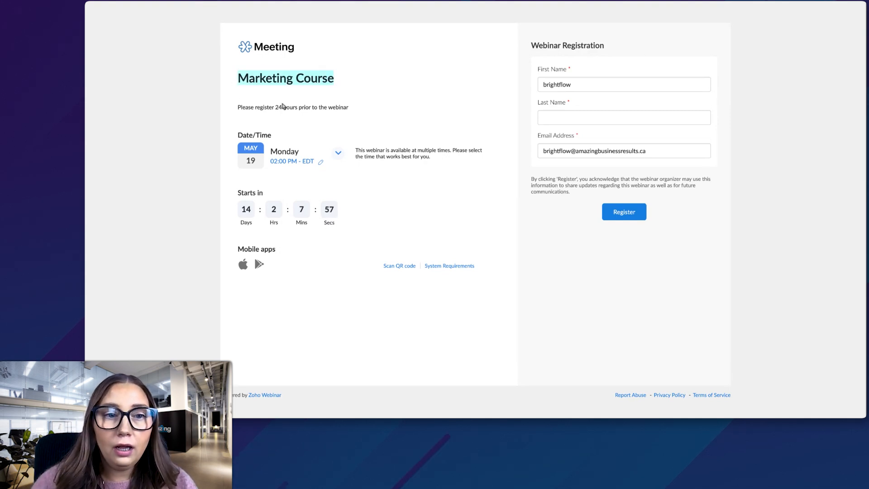
{"action": "left_click_drag", "start_coordinate": [239, 107], "coordinate": [361, 111]}
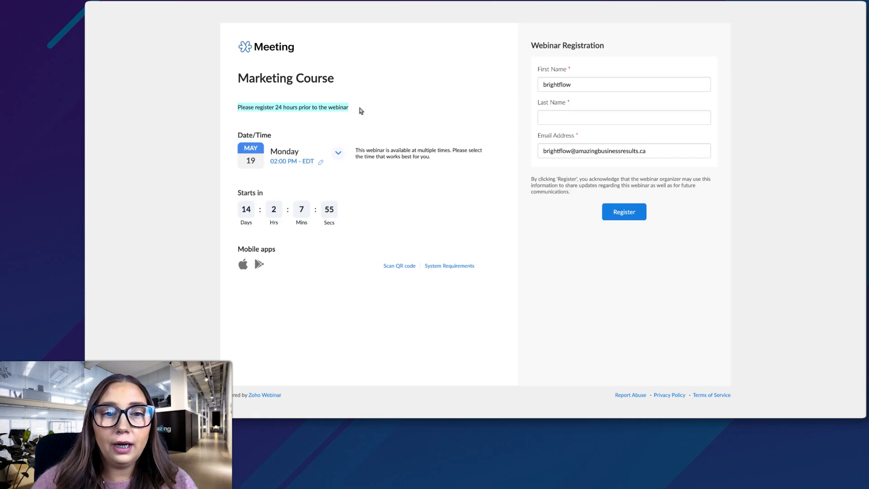
{"action": "left_click", "coordinate": [414, 215]}
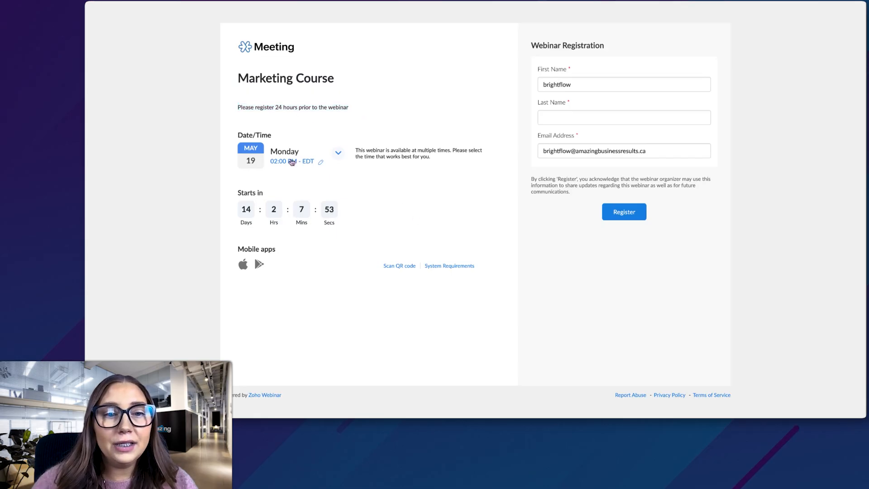
{"action": "left_click", "coordinate": [339, 155]}
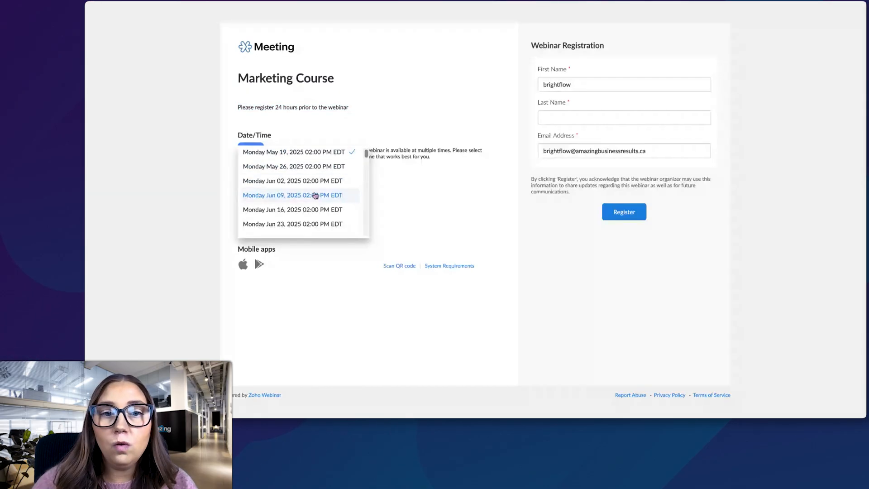
{"action": "left_click", "coordinate": [428, 196]}
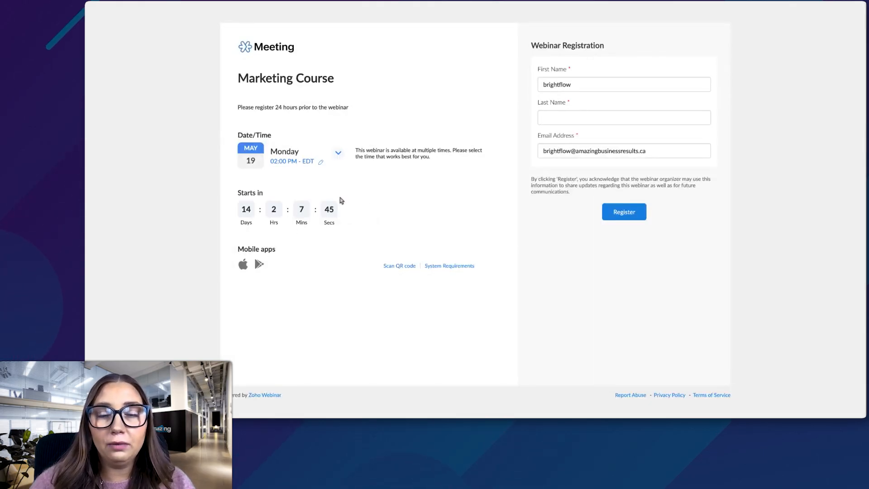
Fill in the registrant's first name, last name and email address, and submit the webinar registration.
{"action": "triple_click", "coordinate": [591, 83]}
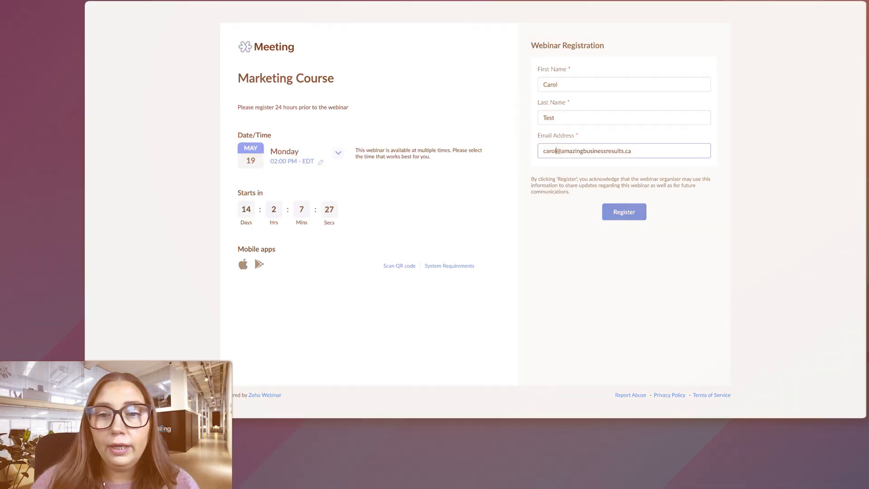
{"action": "key", "text": "Return"}
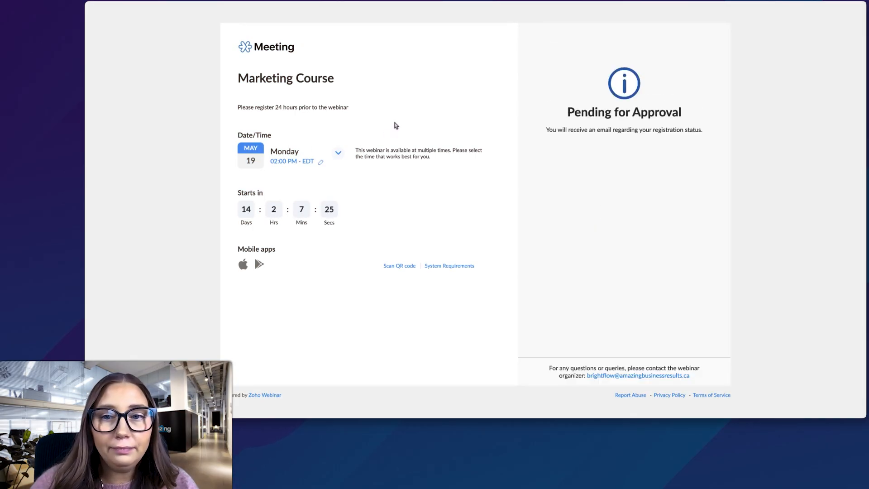
{"action": "left_click_drag", "start_coordinate": [566, 113], "coordinate": [685, 113]}
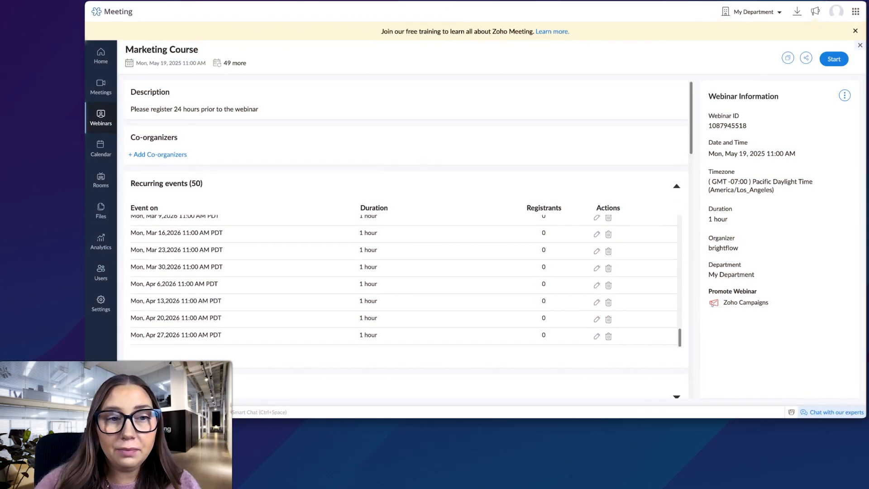
Review the webinar's recurring events and registration setup, and examine the approved registrants in Registration Tracking.
{"action": "scroll", "coordinate": [444, 254], "scroll_direction": "down", "scroll_amount": 6}
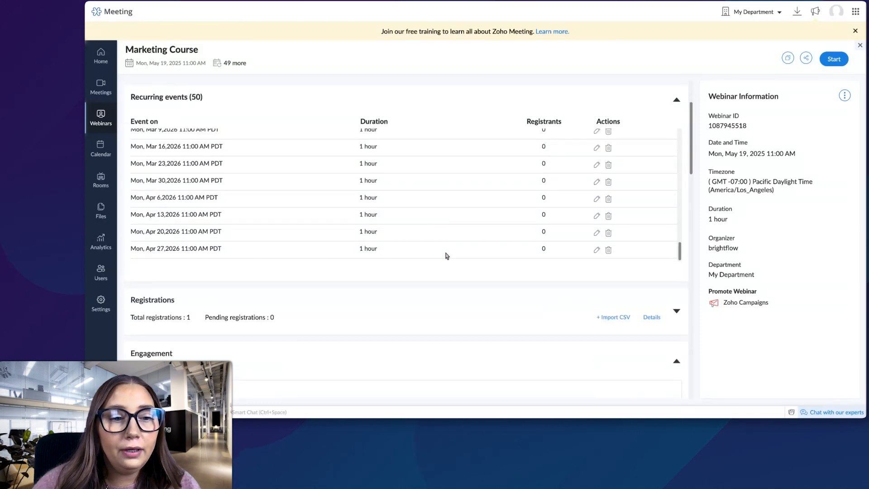
{"action": "left_click", "coordinate": [156, 112]}
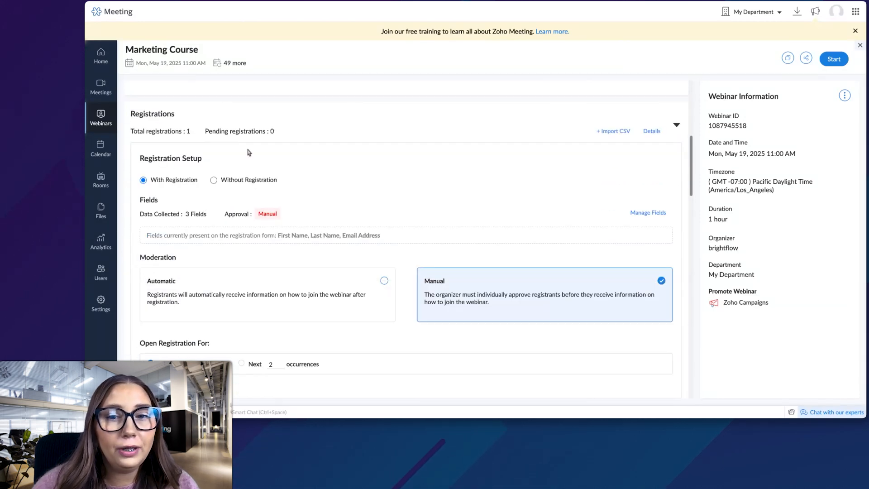
{"action": "left_click", "coordinate": [652, 132]}
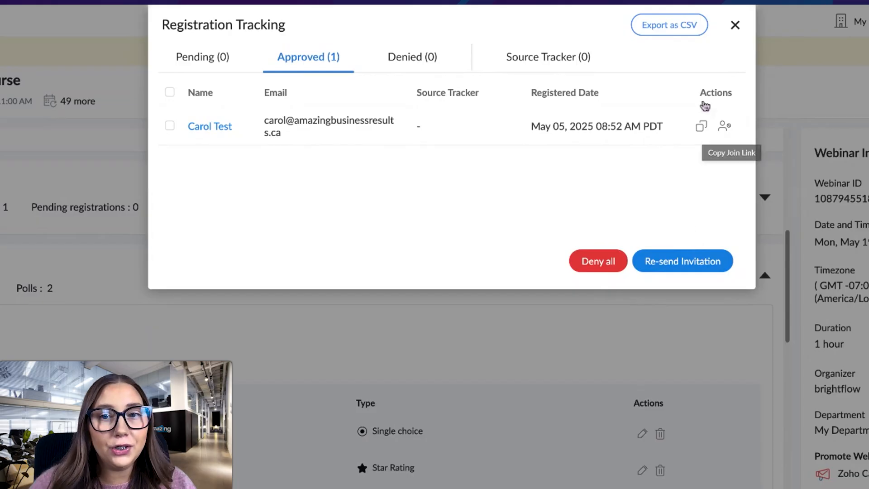
{"action": "left_click", "coordinate": [735, 25]}
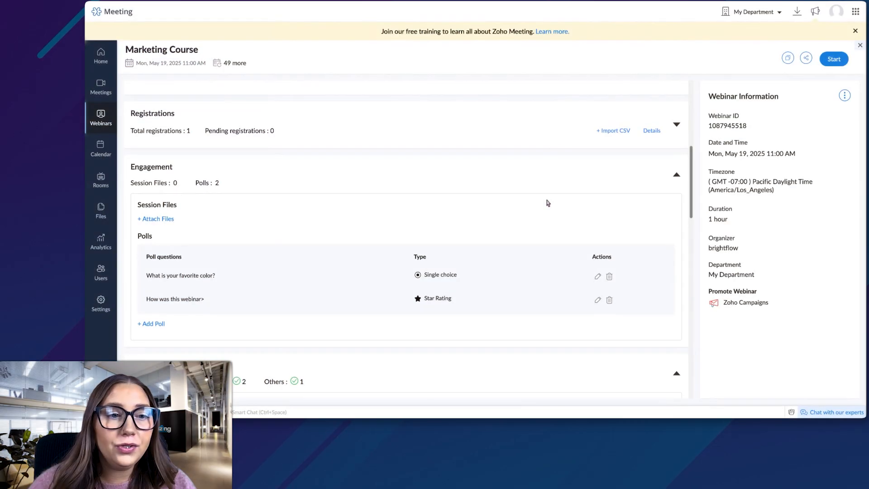
Review the Engagement polls and the question, recording and other preferences on the webinar's details page.
{"action": "scroll", "coordinate": [198, 197], "scroll_direction": "down", "scroll_amount": 2}
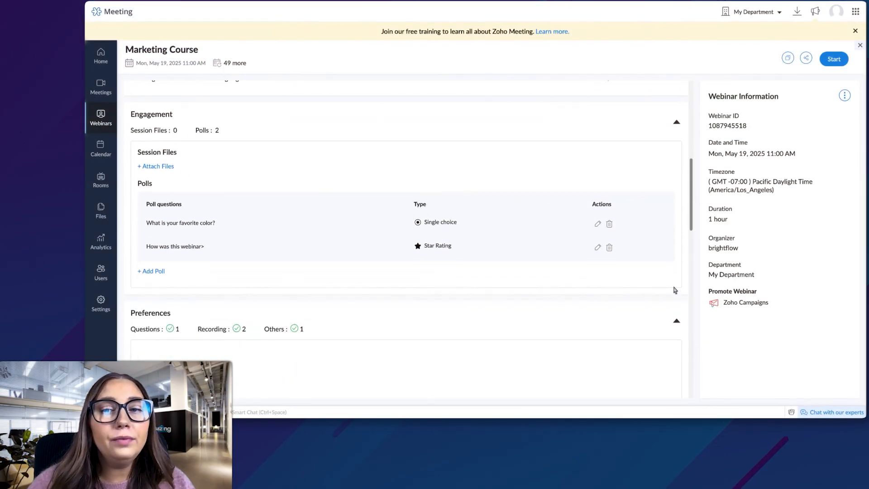
{"action": "scroll", "coordinate": [684, 229], "scroll_direction": "down", "scroll_amount": 3}
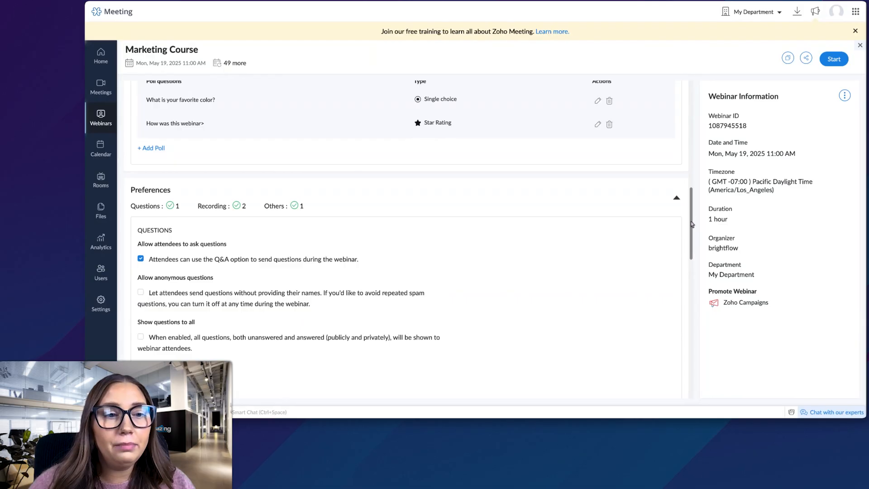
{"action": "scroll", "coordinate": [632, 233], "scroll_direction": "down", "scroll_amount": 4}
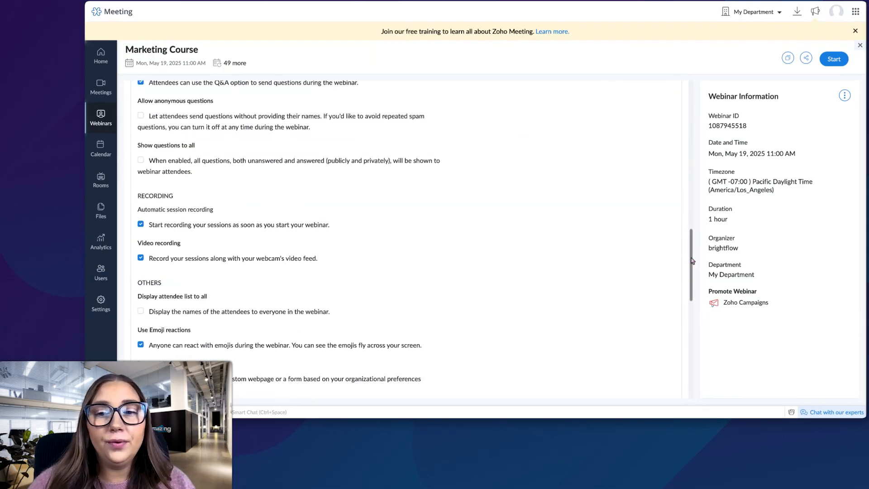
{"action": "left_click_drag", "start_coordinate": [692, 261], "coordinate": [694, 316]}
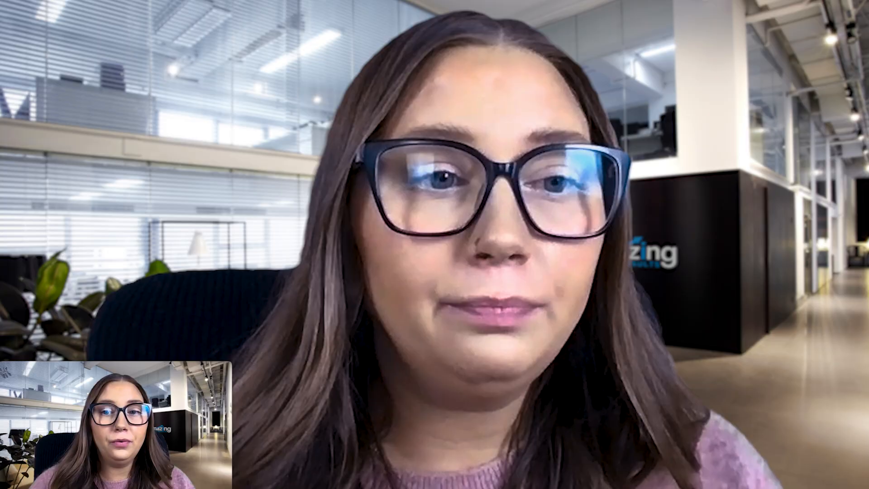